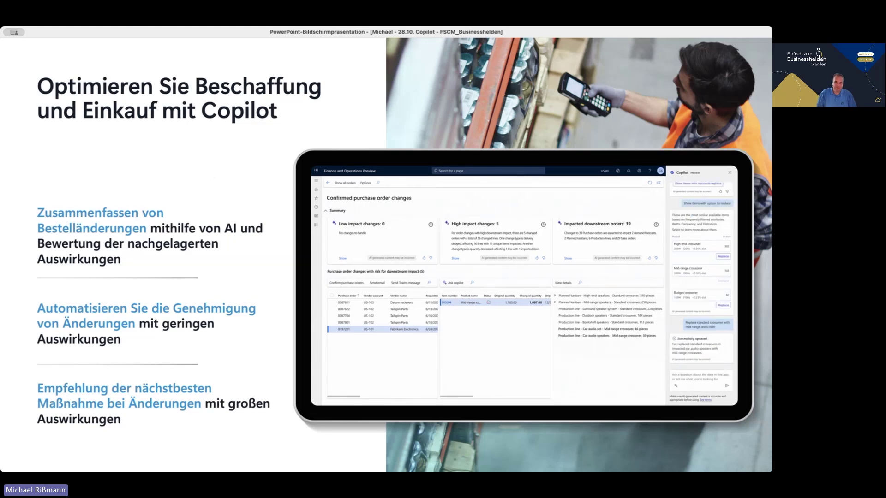
key(Right)
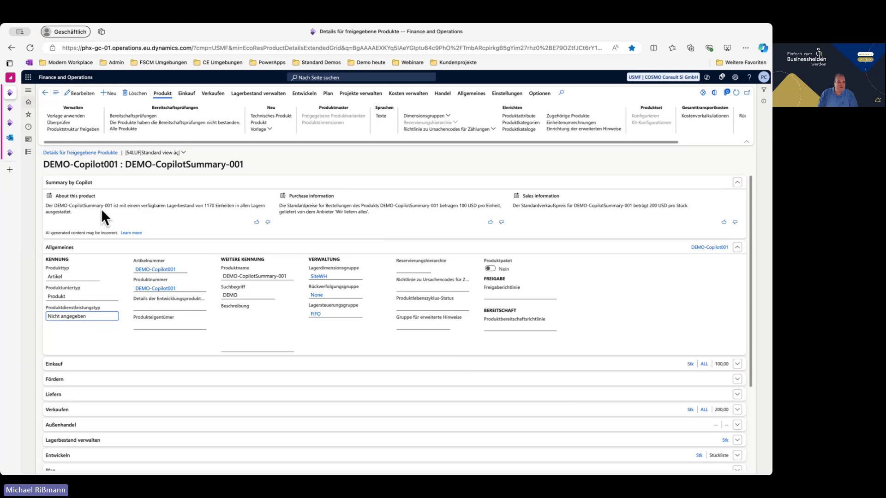
- Read the Copilot summary of product DEMO-Copilot001, highlighting its product, purchase and sales information
drag(98, 206, 225, 207)
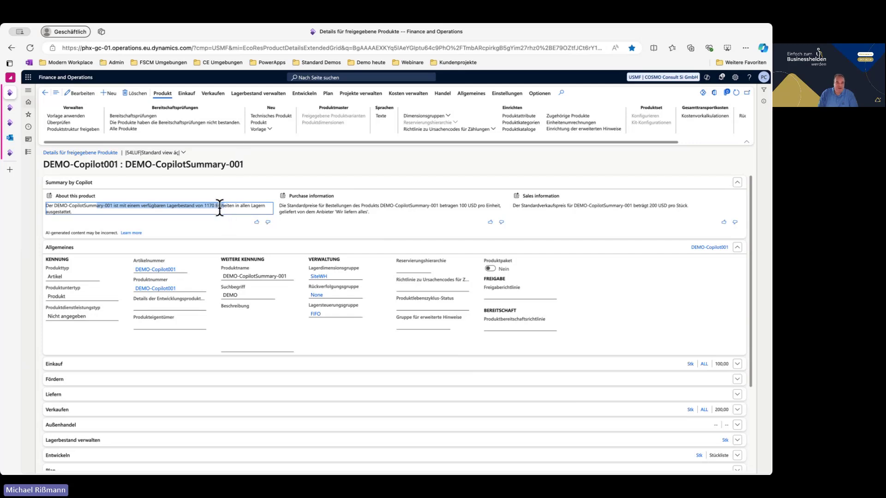
drag(330, 206, 401, 211)
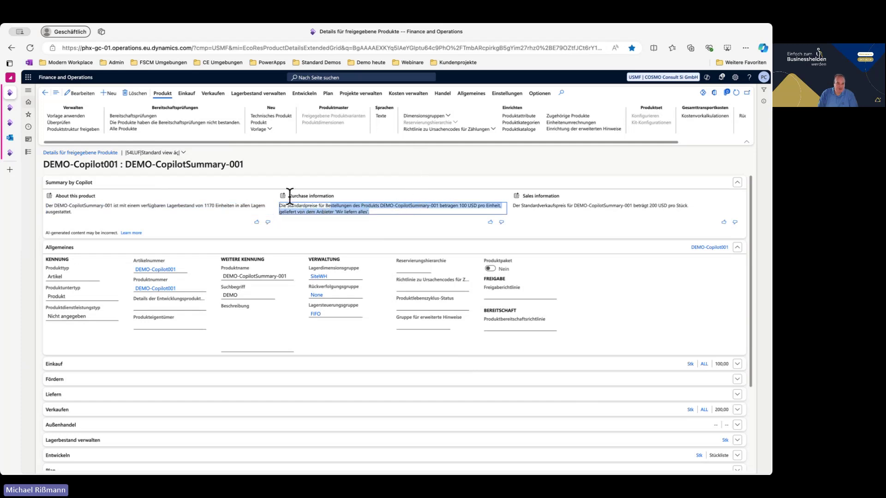
drag(289, 196, 334, 196)
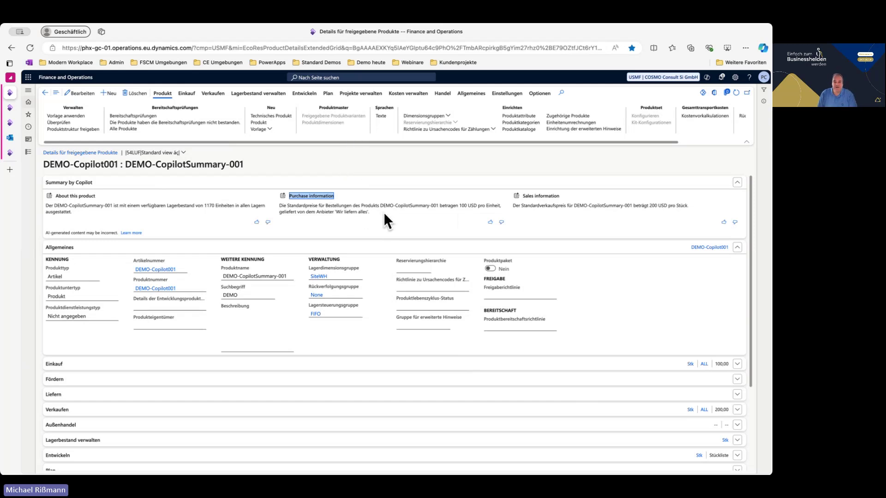
triple_click(518, 205)
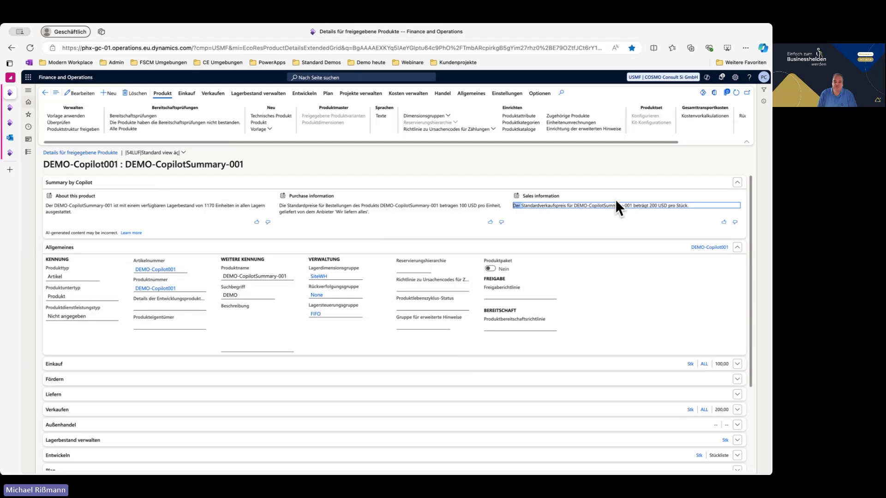
drag(616, 199, 698, 205)
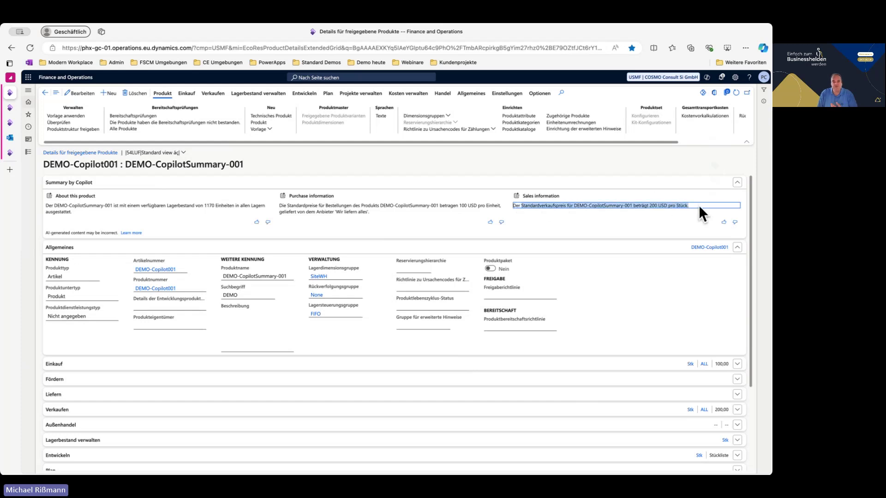
click(684, 214)
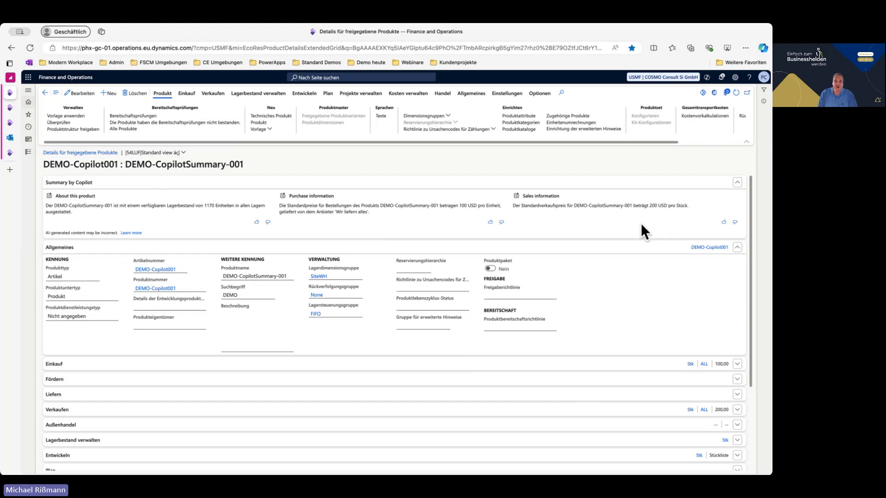
- Switch to the Schmidt GmbH sales order and read the status and insights in its Copilot summary
click(16, 107)
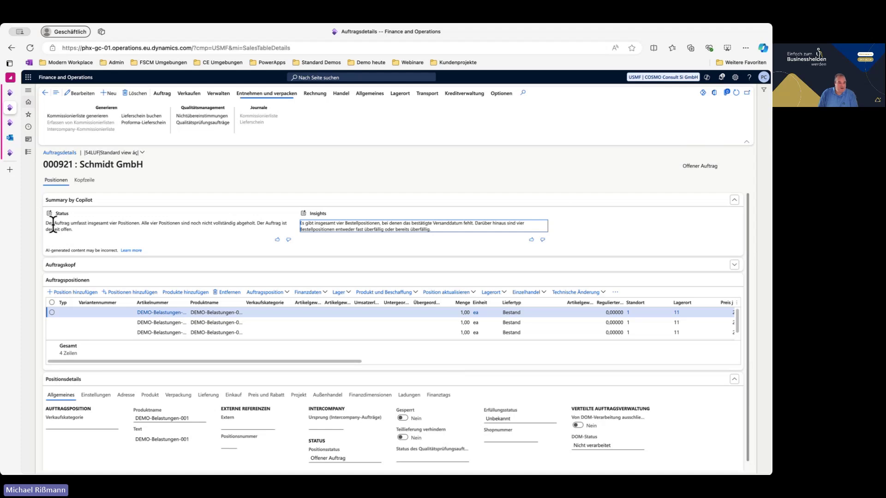
drag(49, 223, 236, 226)
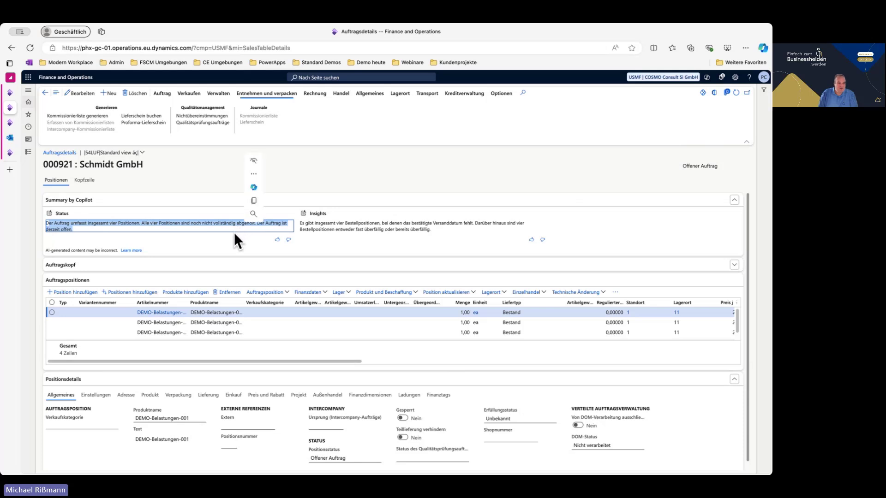
click(302, 223)
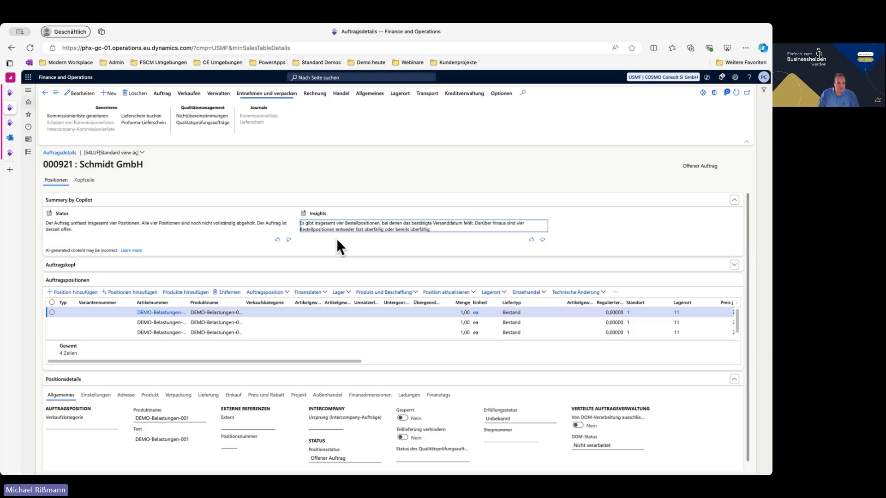
- In the confirmed purchase orders with changes workspace, show the high-impact changes and review the affected downstream orders
click(18, 123)
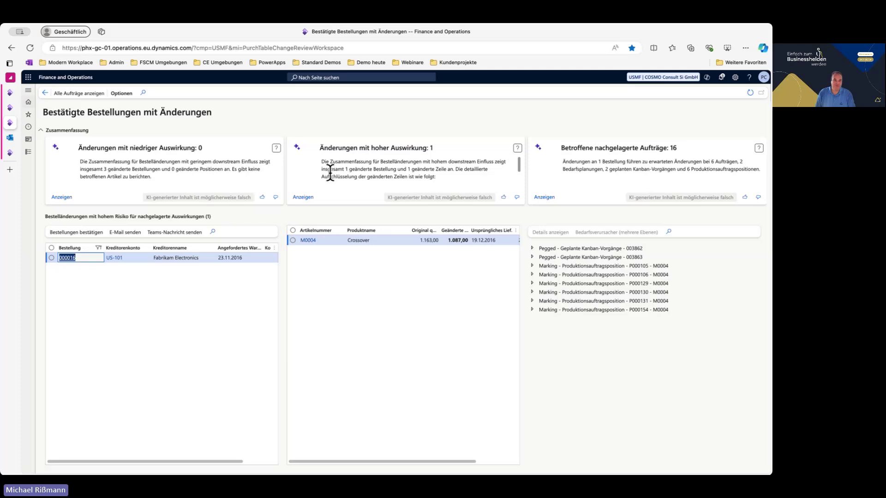
click(299, 198)
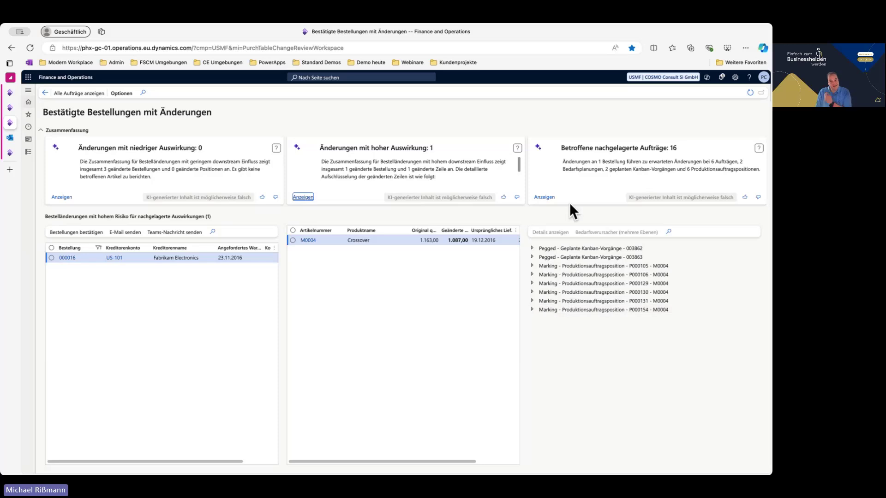
click(545, 198)
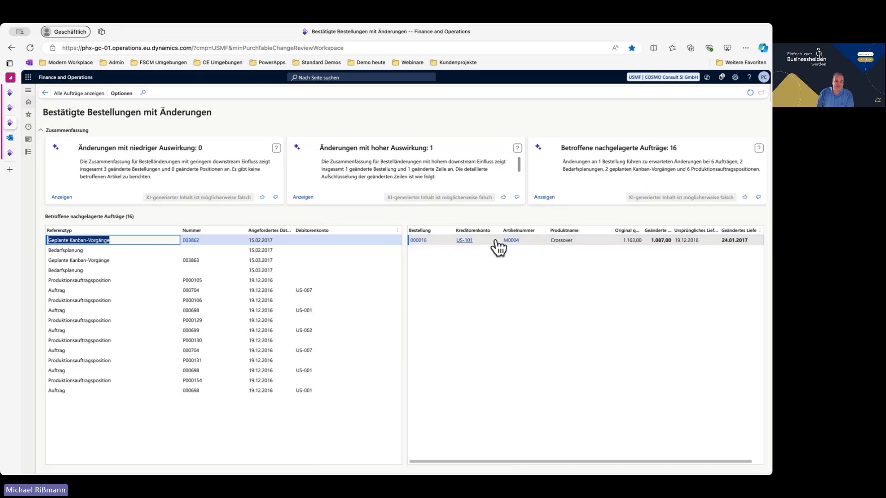
click(421, 245)
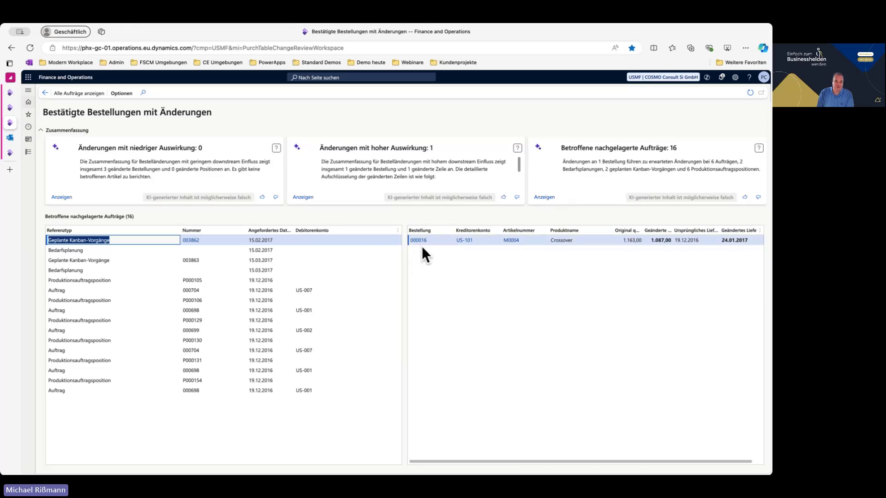
click(164, 249)
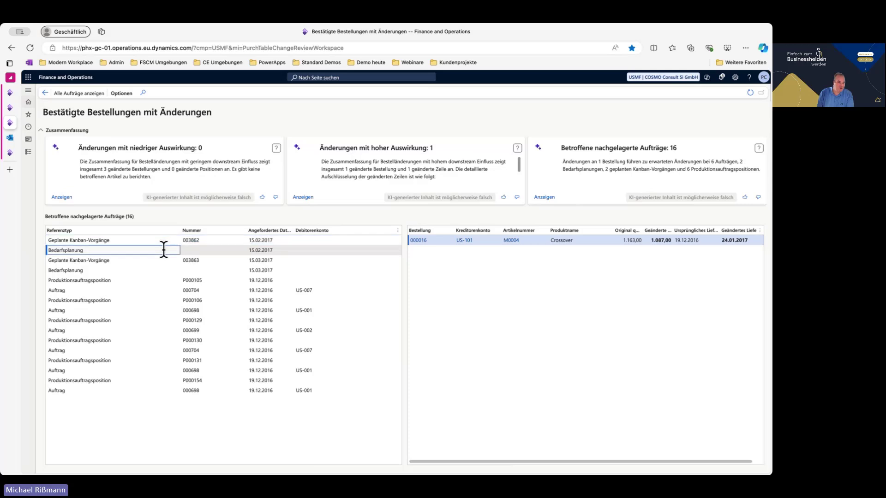
click(112, 281)
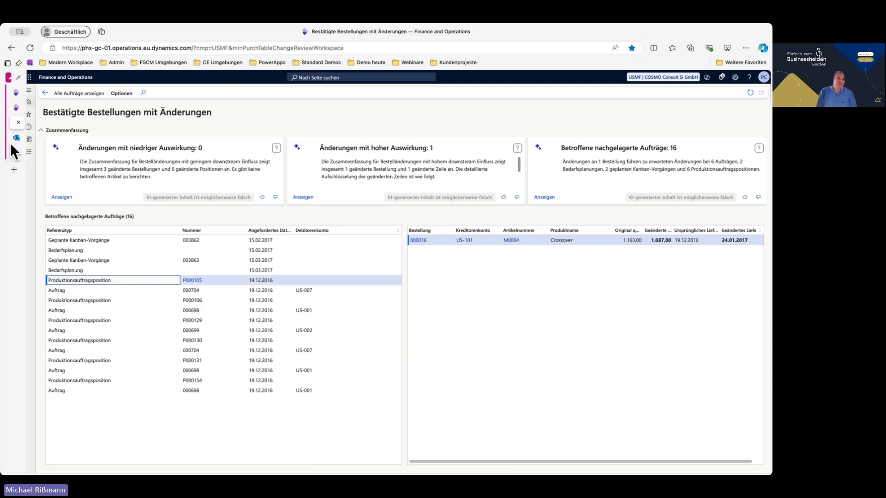
- Switch to Outlook and read the customer's email inquiry, highlighting the question about the invoice and its number
mouse_move(21, 139)
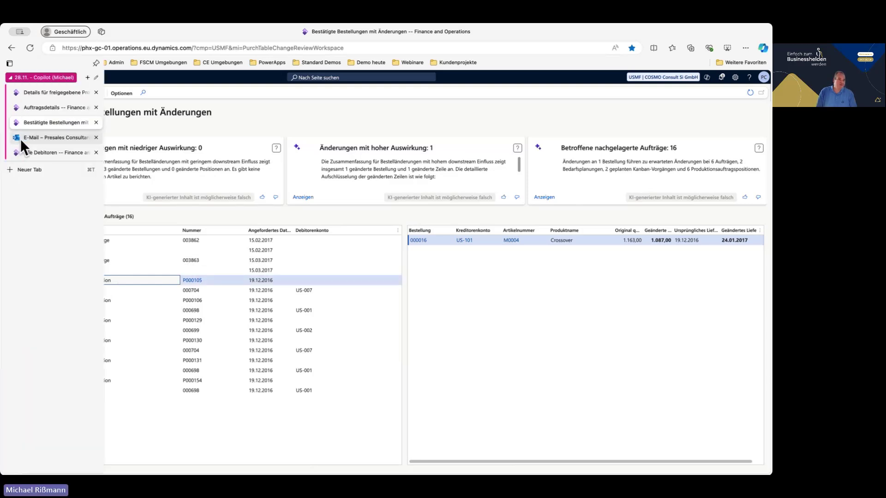
click(20, 140)
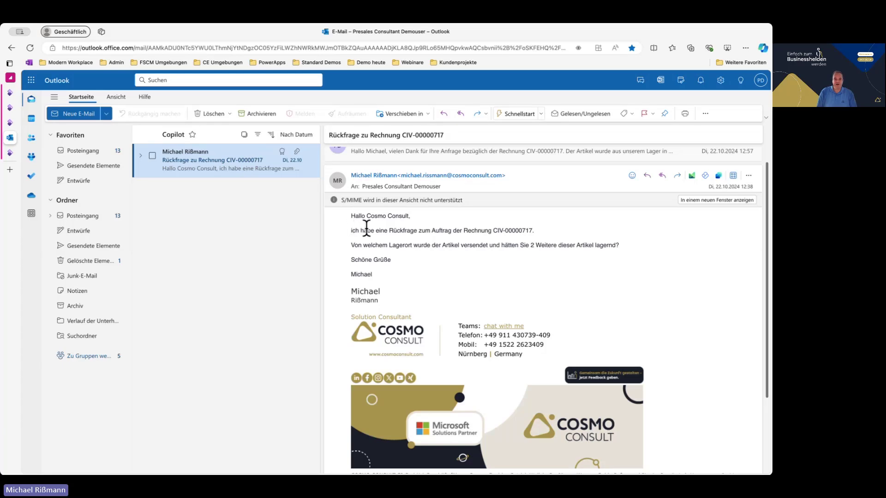
drag(368, 230, 530, 231)
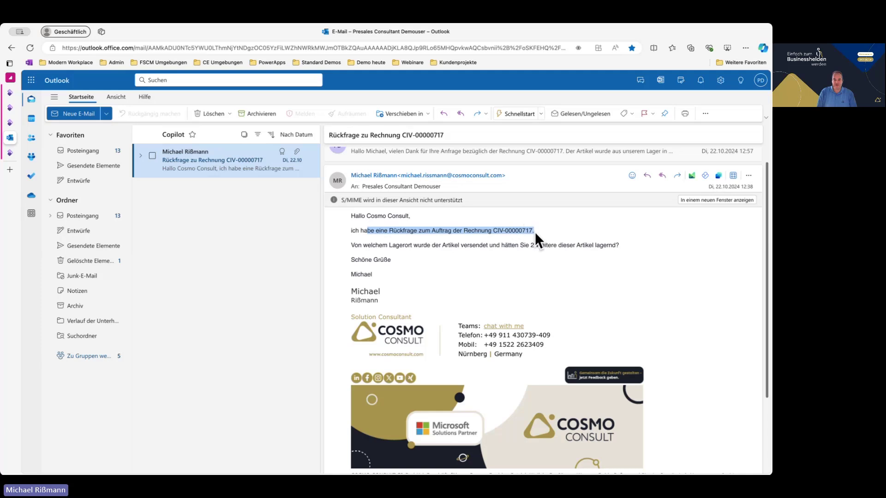
double_click(522, 231)
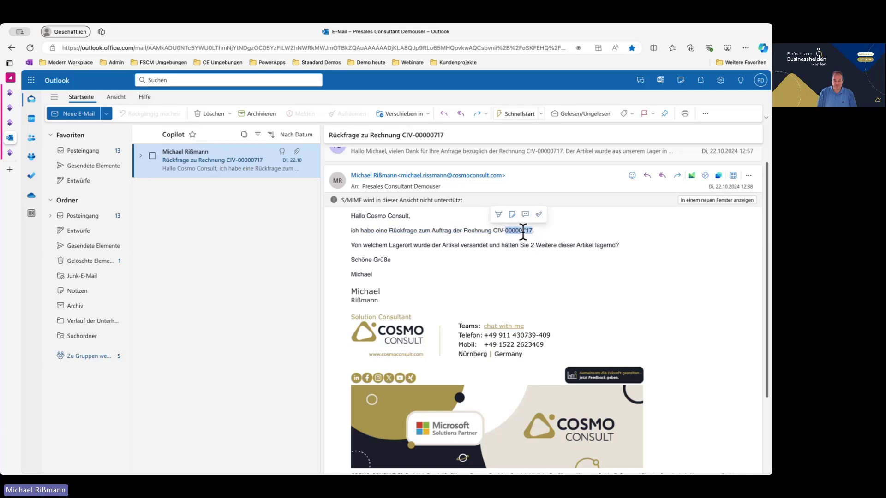
click(523, 231)
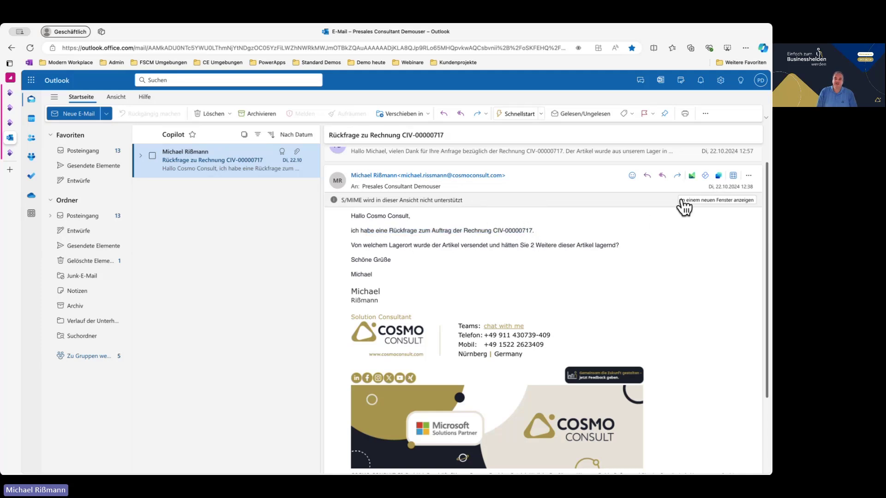
- Launch Copilot for Finance on the inquiry email and view the Bergmann GmbH customer details and outstanding invoices
click(692, 175)
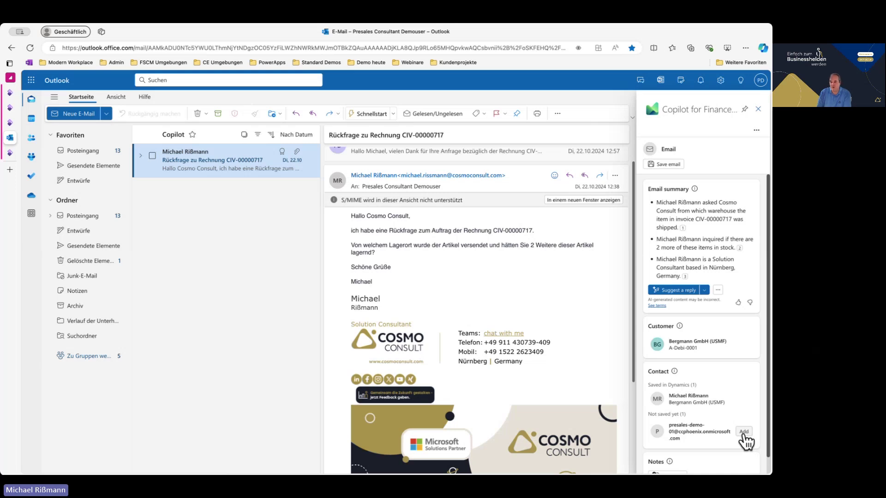
click(704, 353)
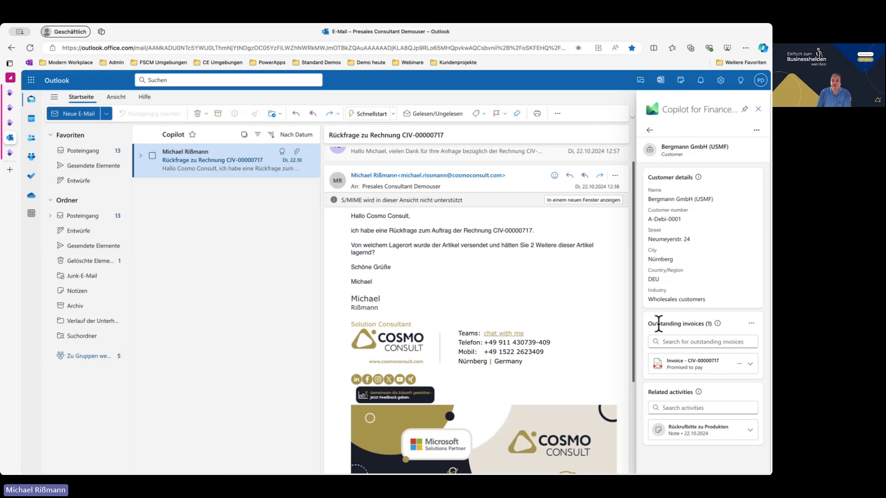
drag(663, 323, 701, 325)
click(699, 324)
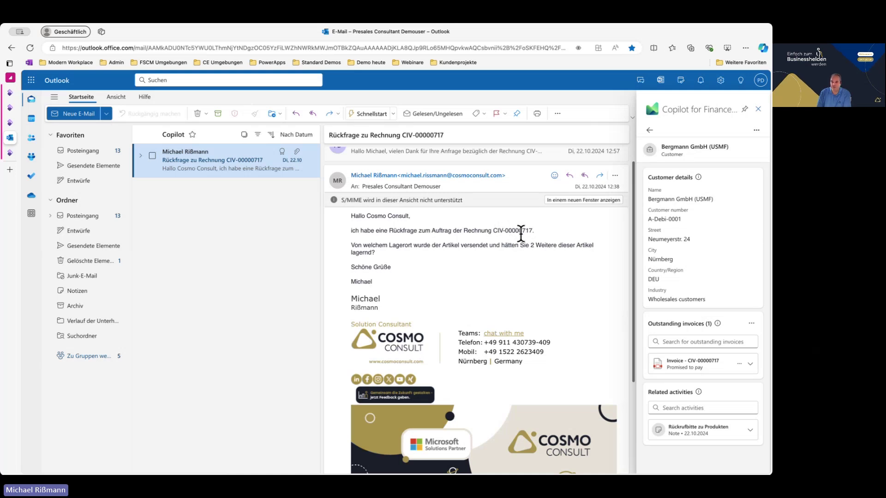
- View the update form for Bergmann GmbH's outstanding invoice with its status and promised-to-pay date, leaving without saving
click(738, 365)
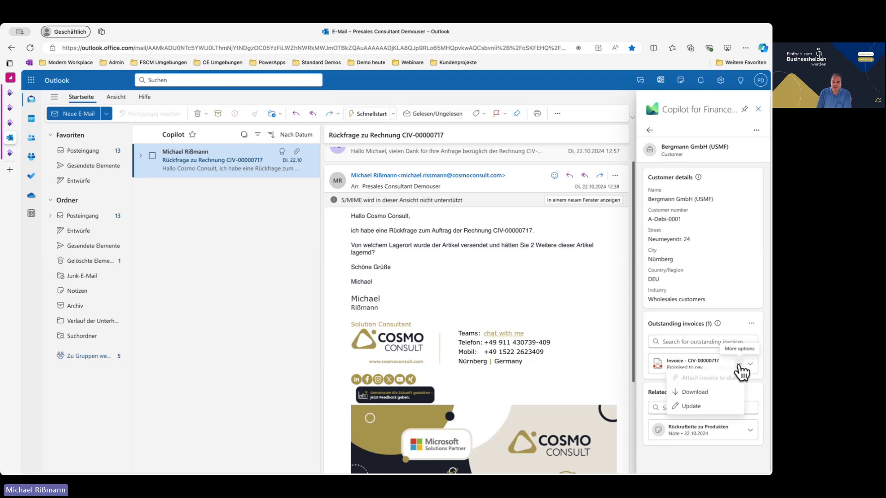
click(715, 403)
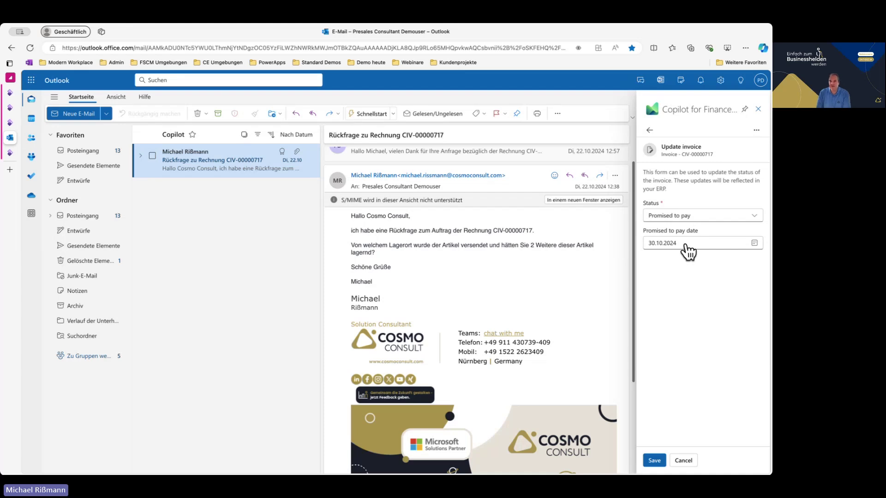
click(682, 460)
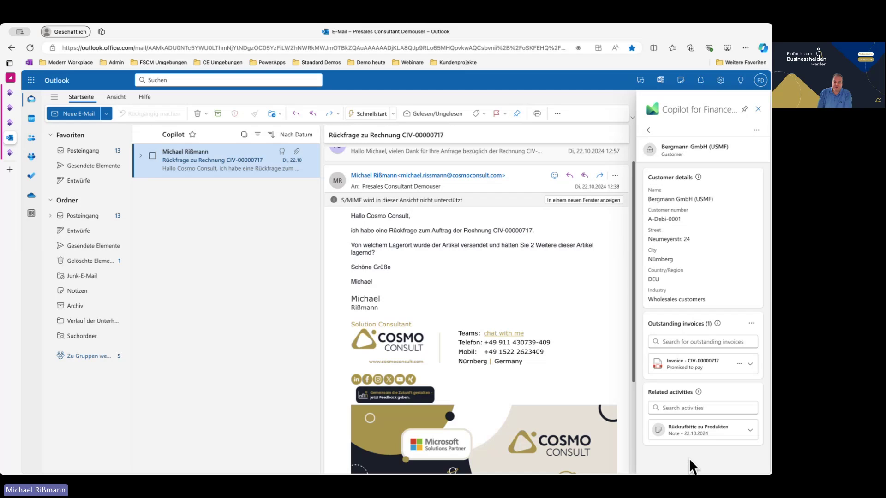
- Switch to the customer list in Finance and Operations, open Bergmann GmbH's collections page and widen the Rechnung column to read the invoice number
click(14, 153)
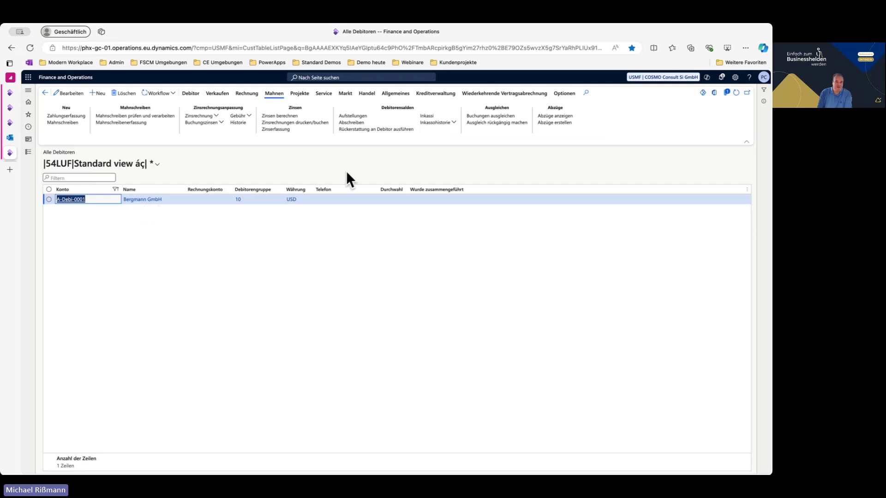
click(425, 115)
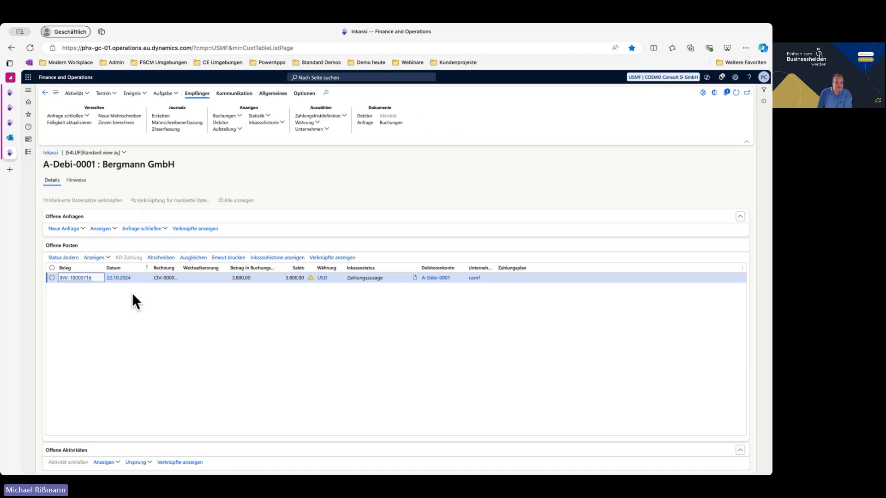
drag(183, 271, 203, 269)
click(189, 279)
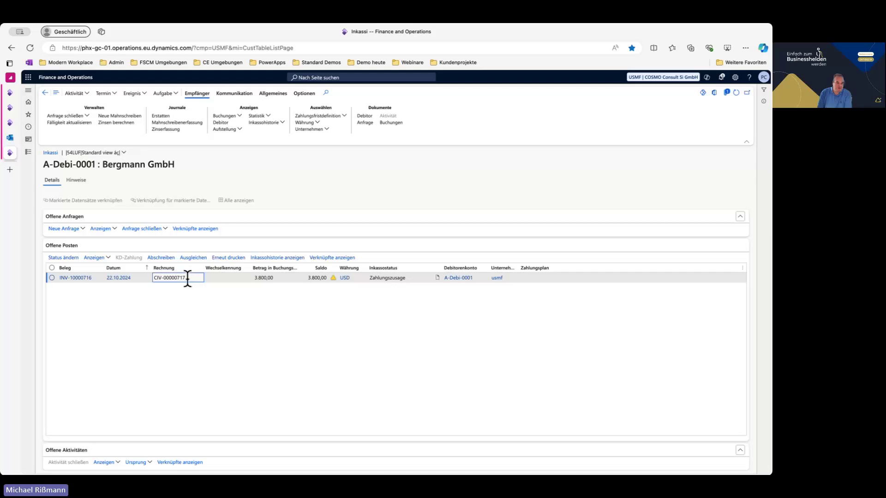
mouse_move(188, 279)
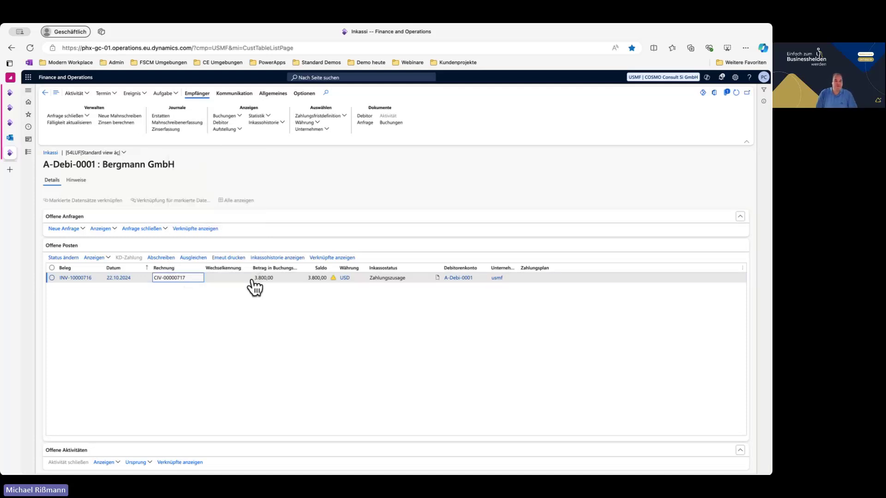
- View the collections history of Bergmann GmbH's open invoice, check its follow-up date and close the history
click(292, 259)
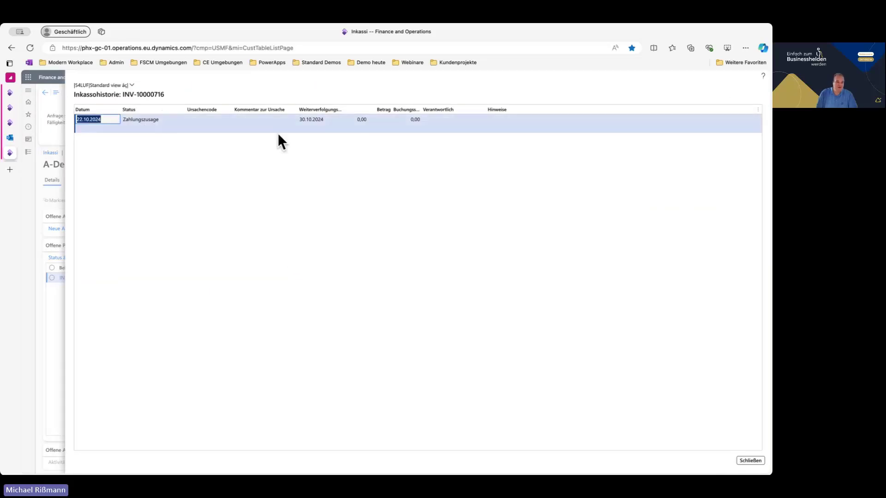
click(326, 119)
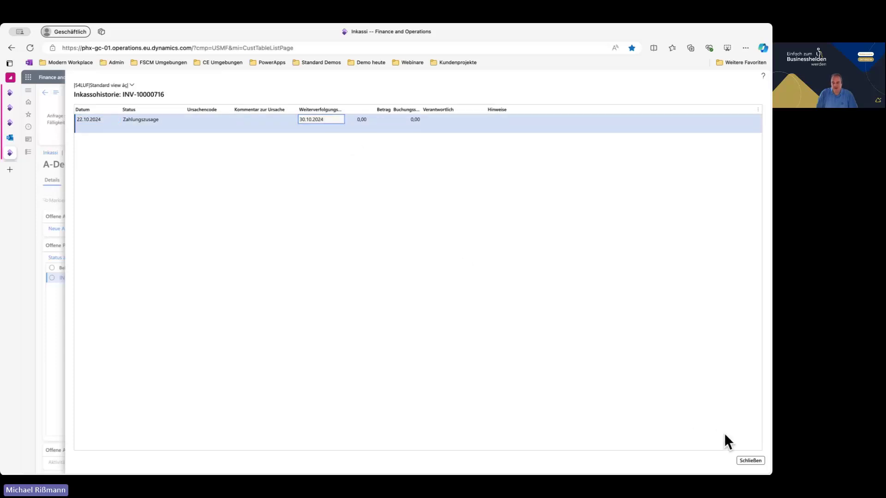
click(750, 460)
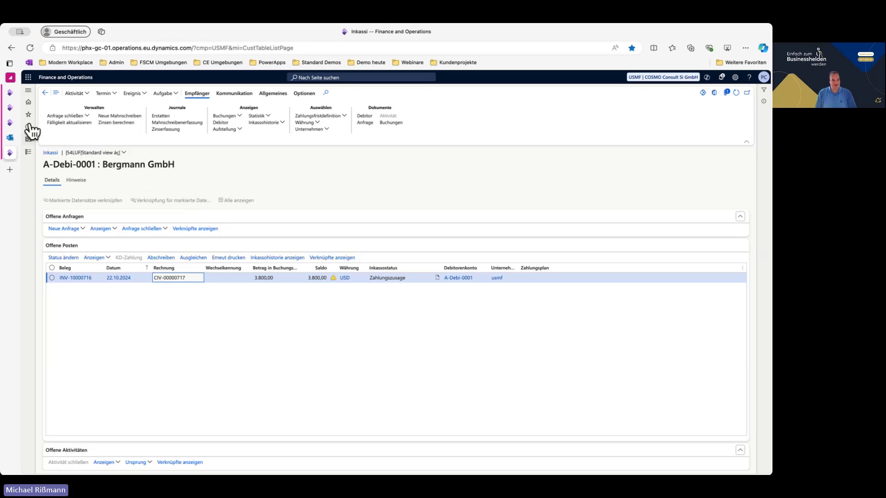
- Revisit the product, sales order and changed purchase orders pages to recap their Copilot summaries, and return to the Outlook email
click(10, 93)
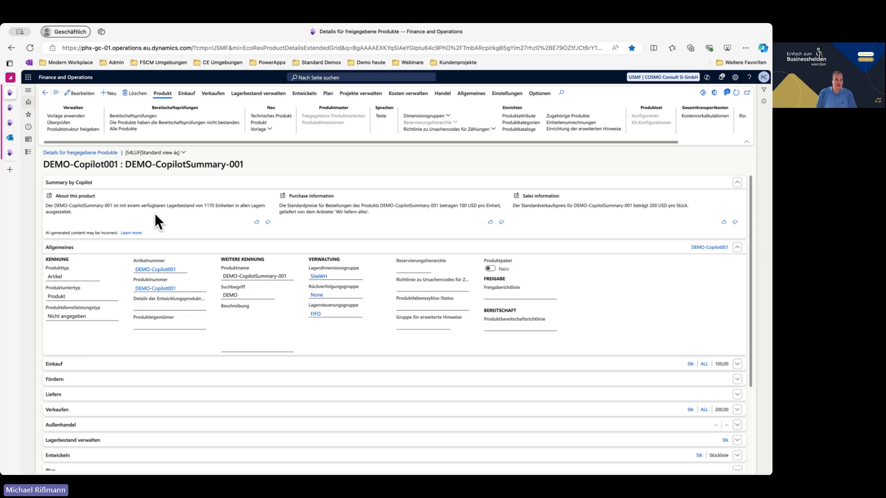
mouse_move(18, 123)
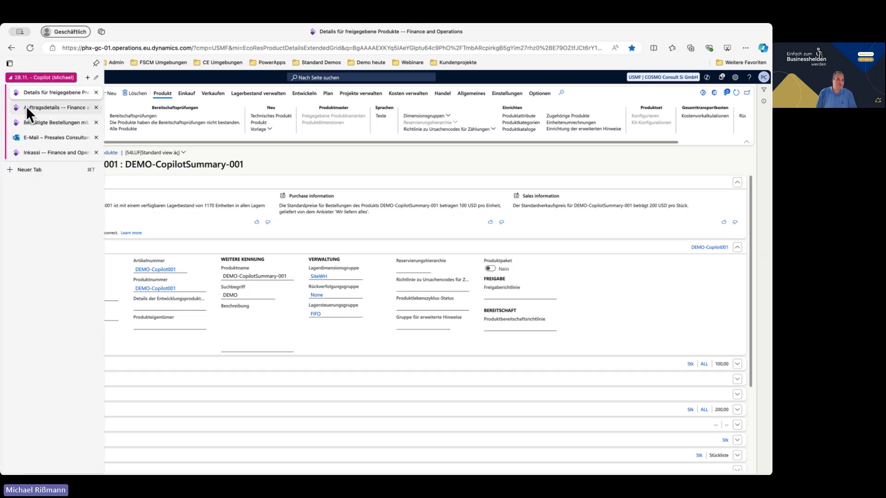
click(26, 107)
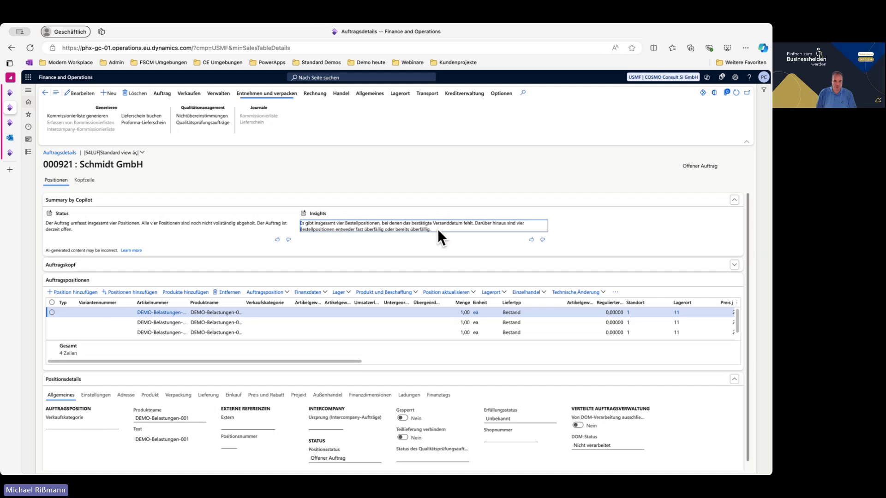
click(10, 123)
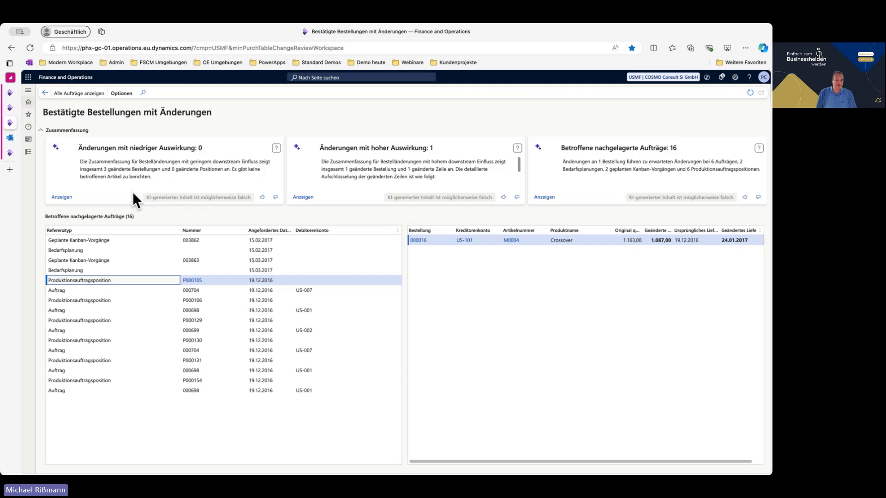
click(16, 138)
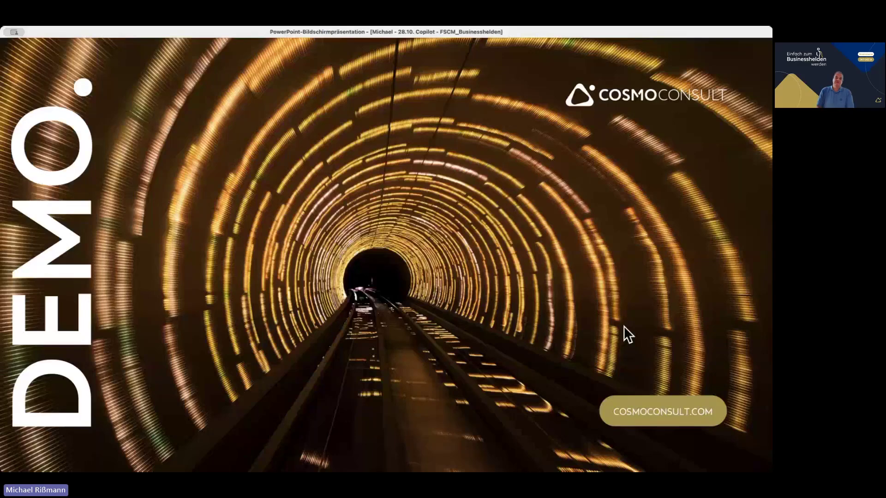
key(Right)
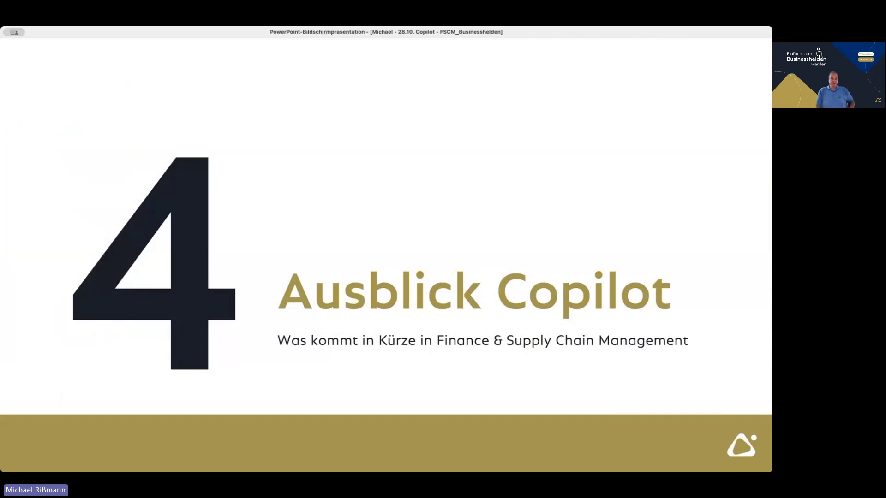